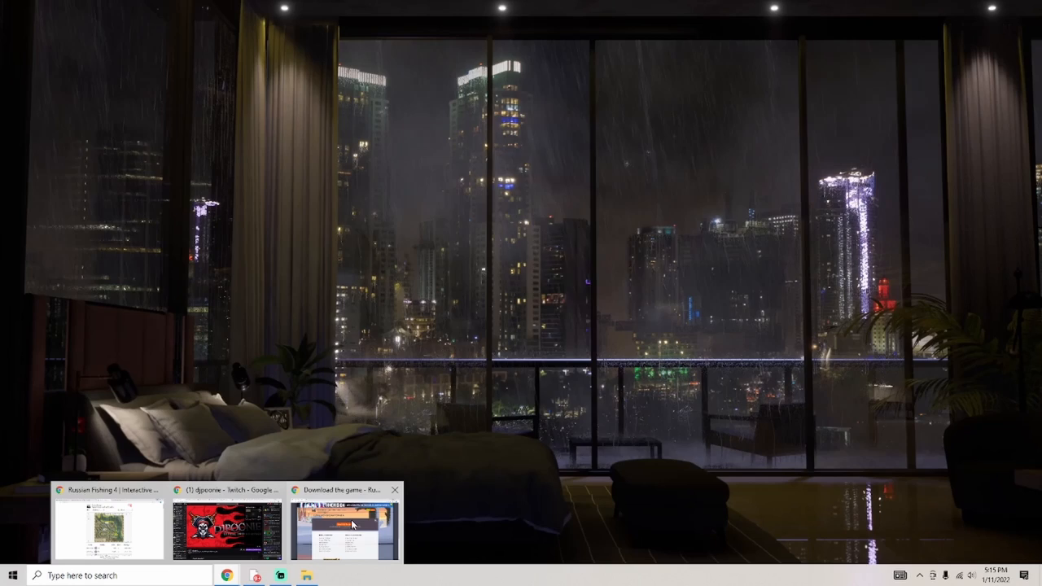
# - Start downloading the Russian Fishing 4 installer from the rf4game.com download page in Chrome
pyautogui.click(122, 521)
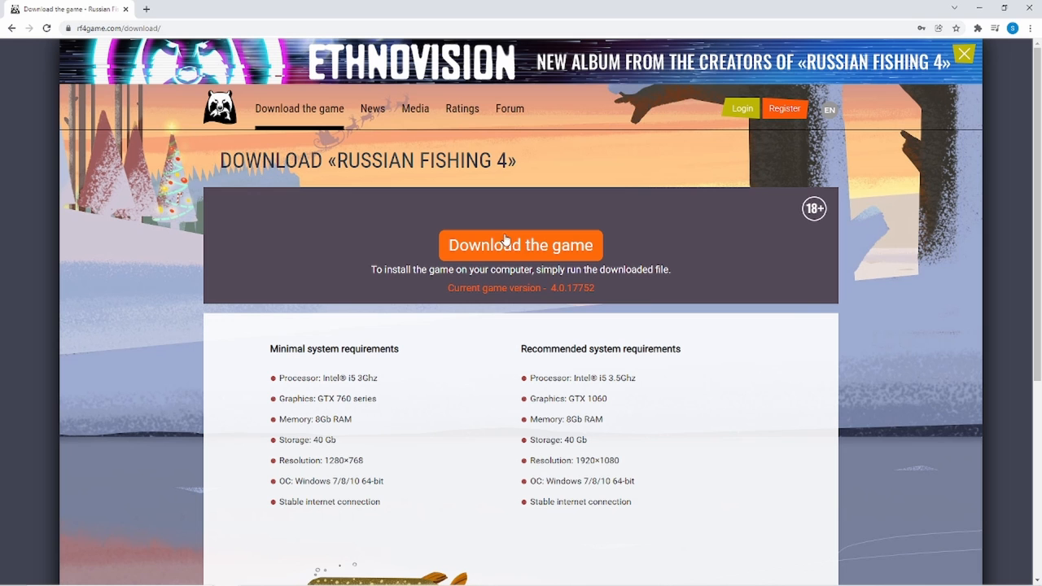
pyautogui.click(527, 249)
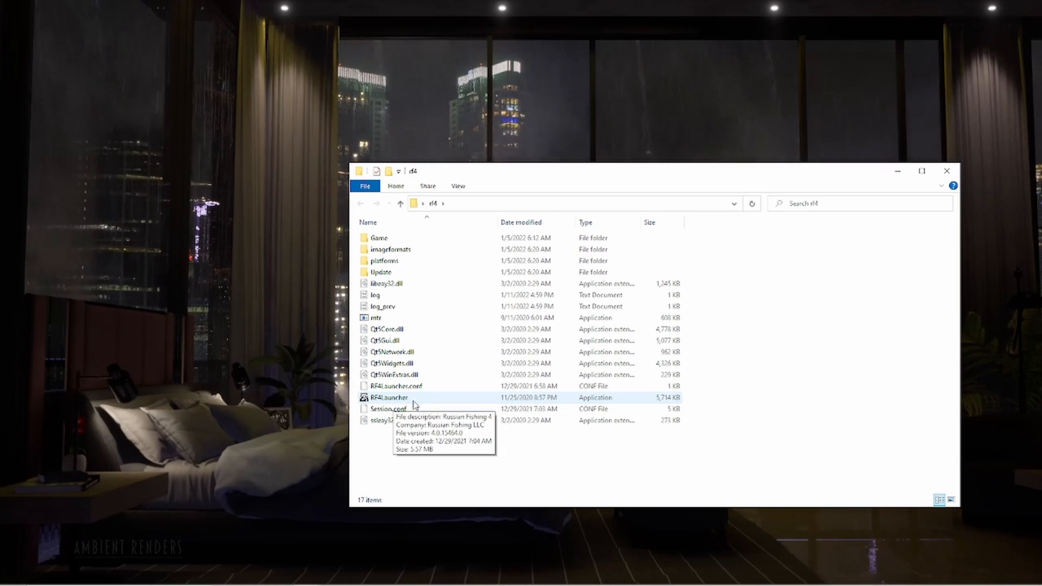
# - Create a shortcut to RF4Launcher in the rf4 folder and rename it RF4
pyautogui.click(414, 399)
pyautogui.rightClick(414, 398)
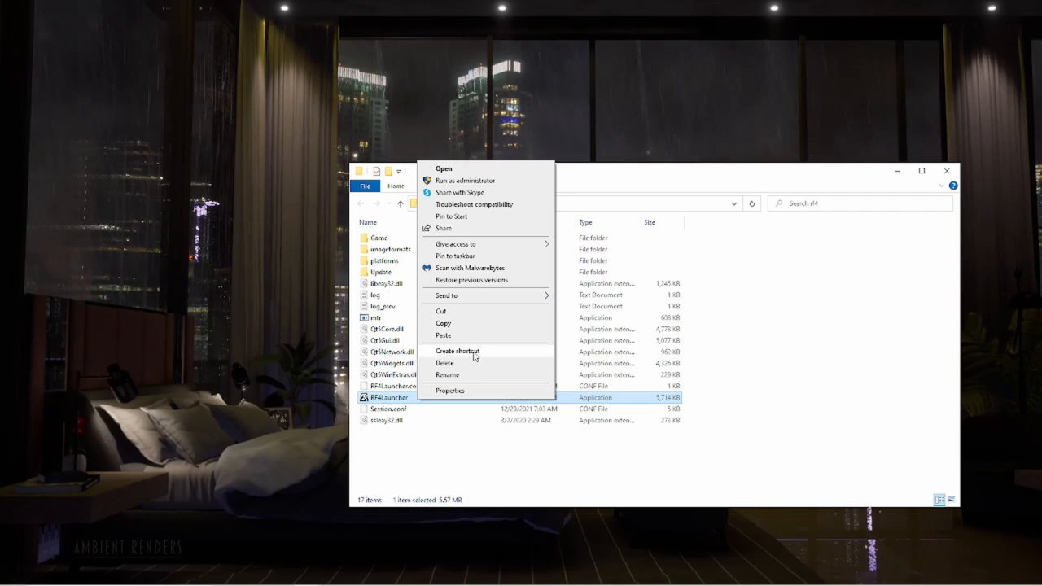
pyautogui.click(476, 352)
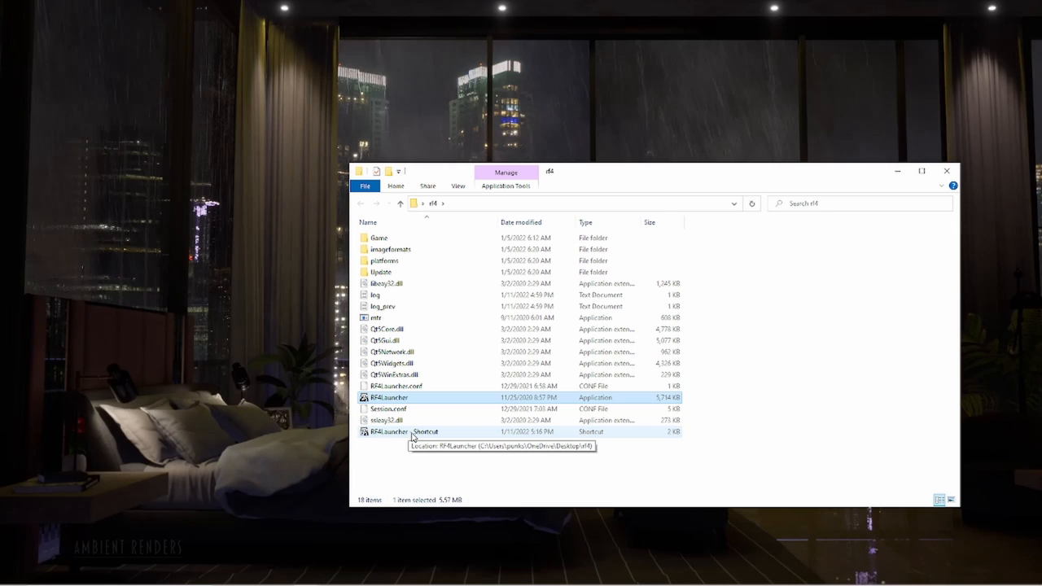
pyautogui.click(411, 434)
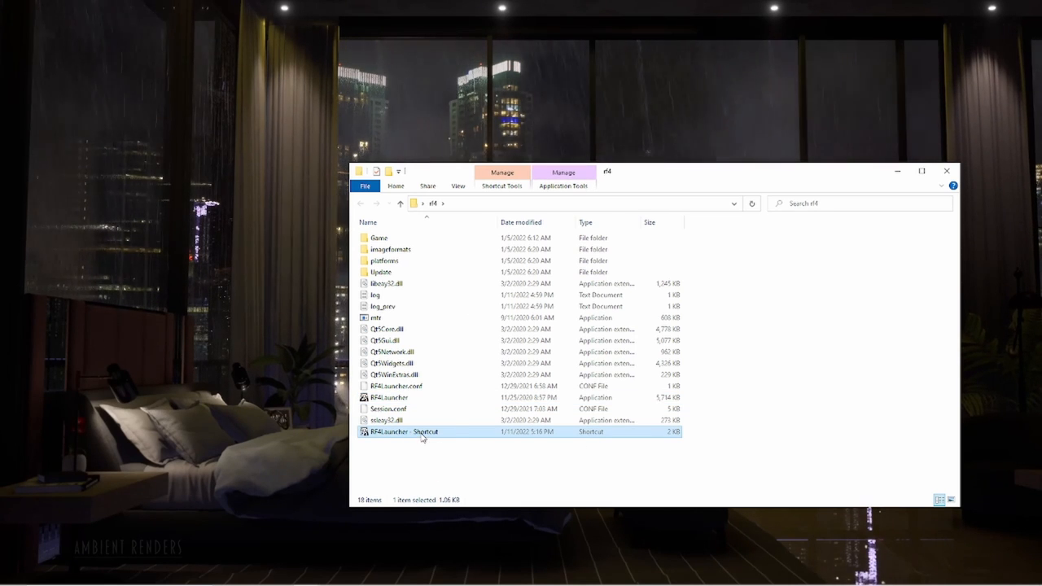
pyautogui.click(423, 435)
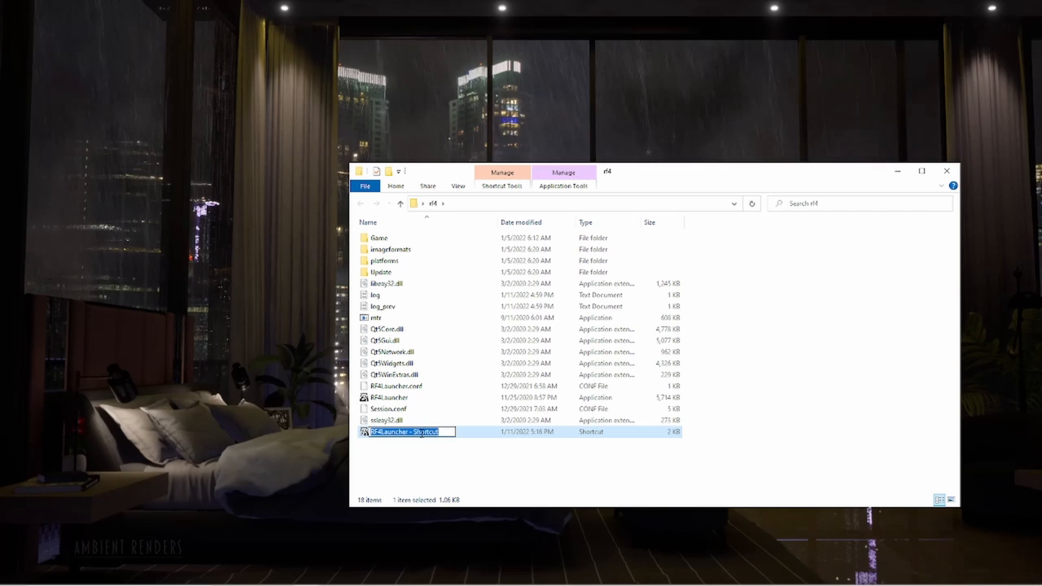
pyautogui.write('RF4')
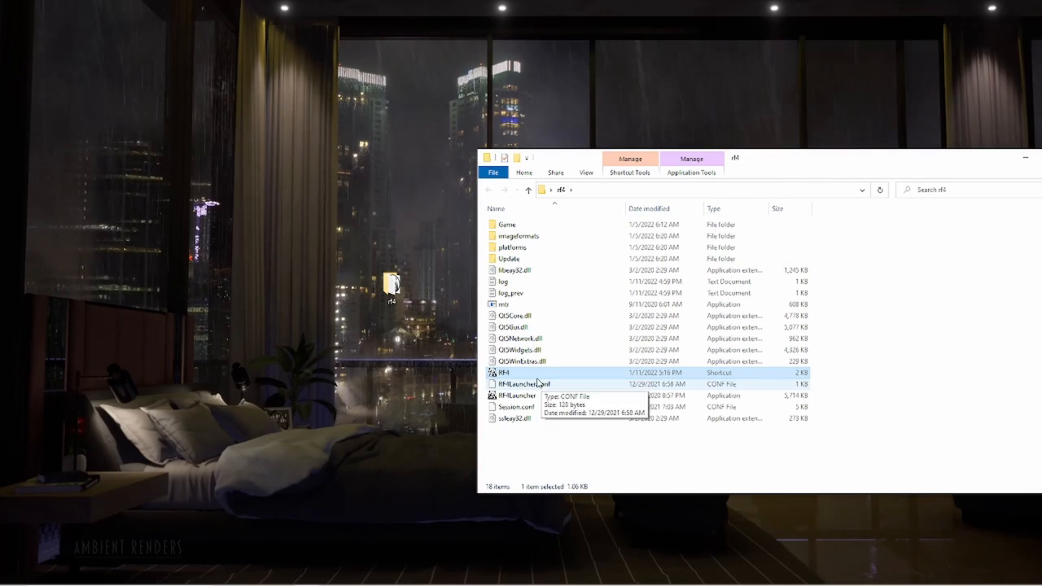
# - Move the RF4 shortcut onto the desktop and reposition the folder window
pyautogui.moveTo(420, 284); pyautogui.dragTo(393, 335)
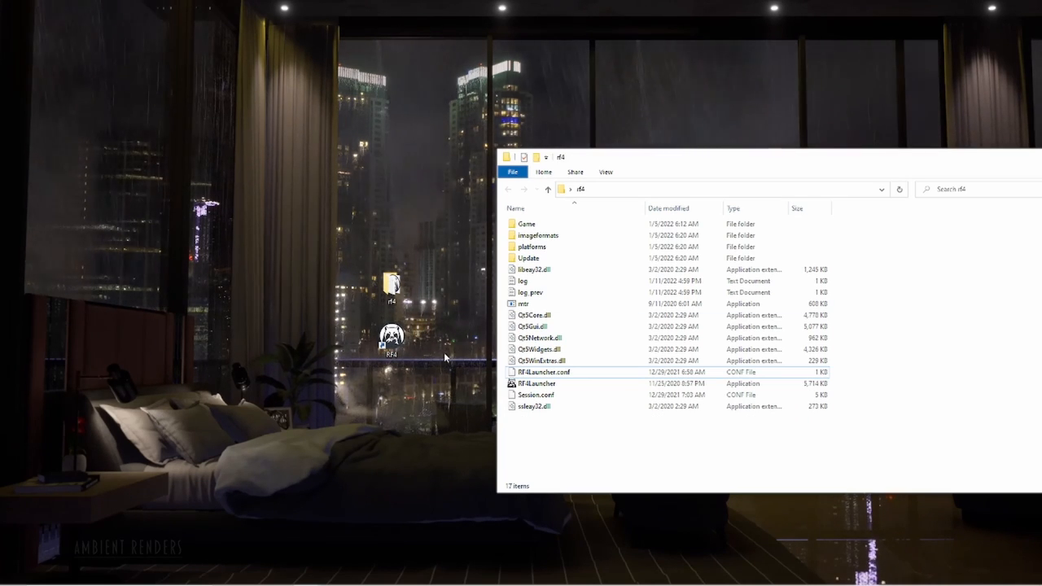
pyautogui.moveTo(939, 159); pyautogui.dragTo(805, 153)
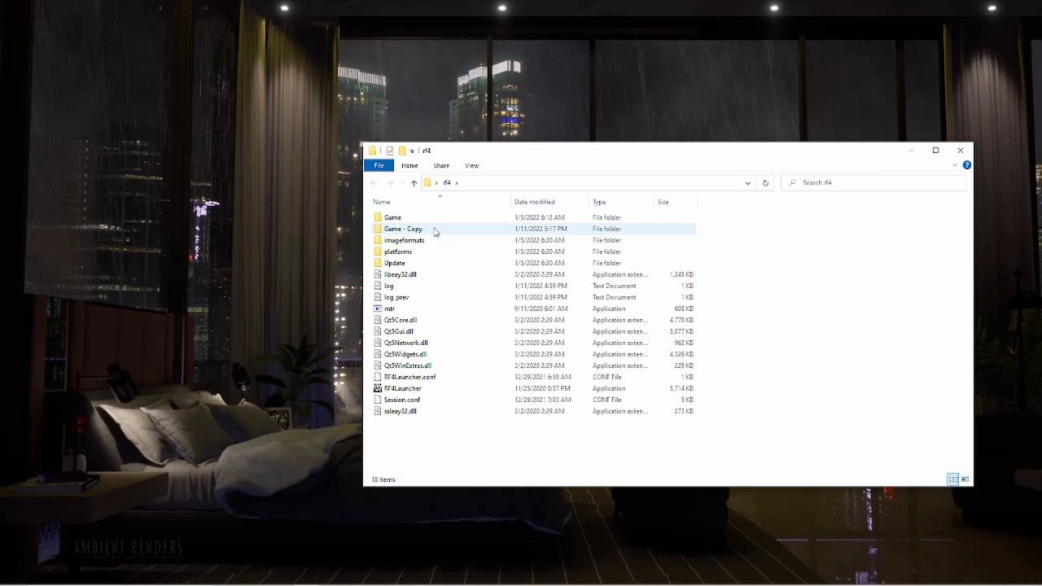
# - Create another shortcut to RF4Launcher in the rf4 folder
pyautogui.click(403, 388)
pyautogui.rightClick(425, 392)
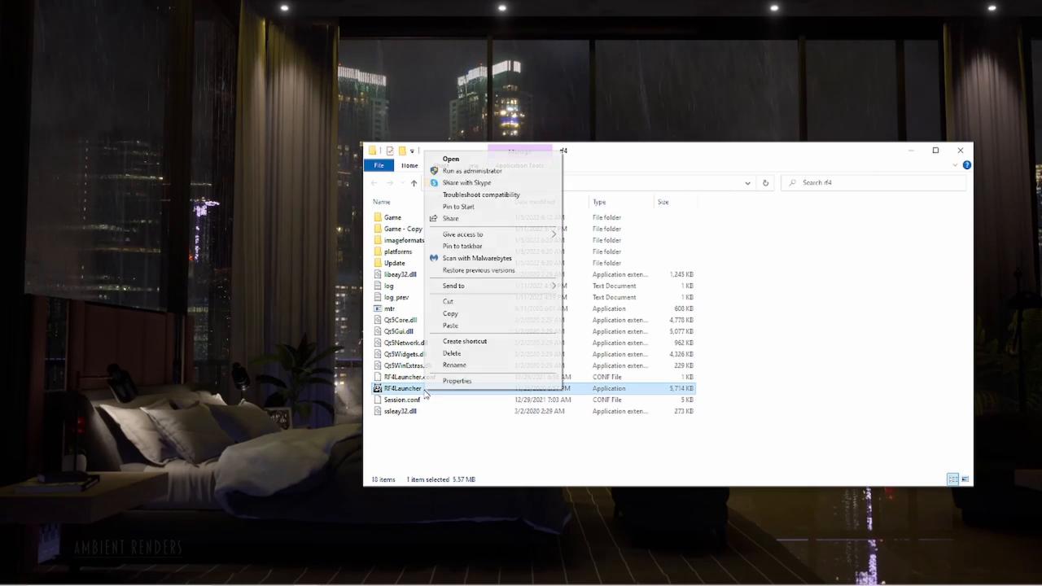
pyautogui.click(465, 341)
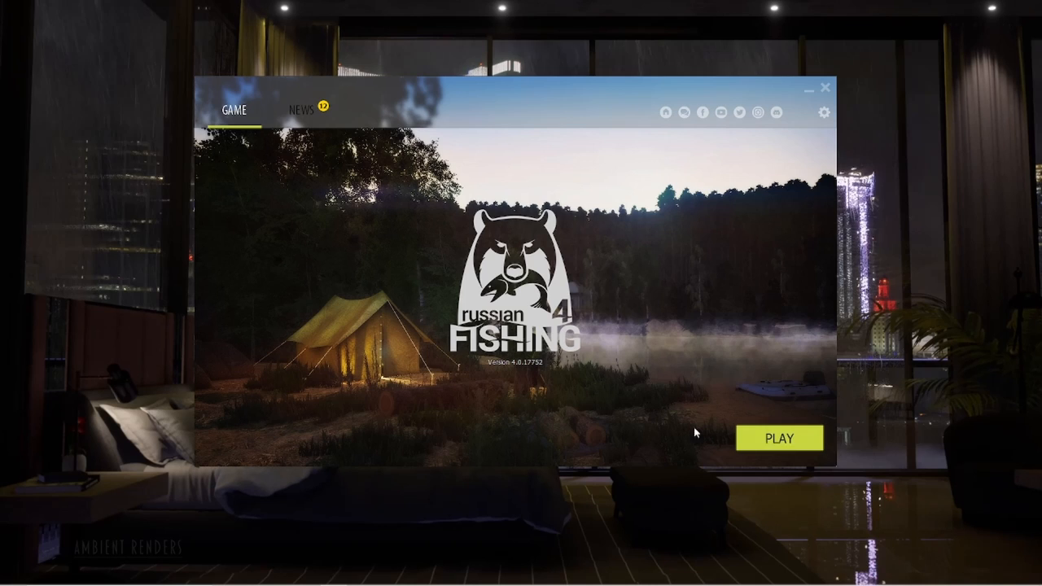
# - Launch the game from the launcher and sign in to the first and second accounts
pyautogui.click(765, 438)
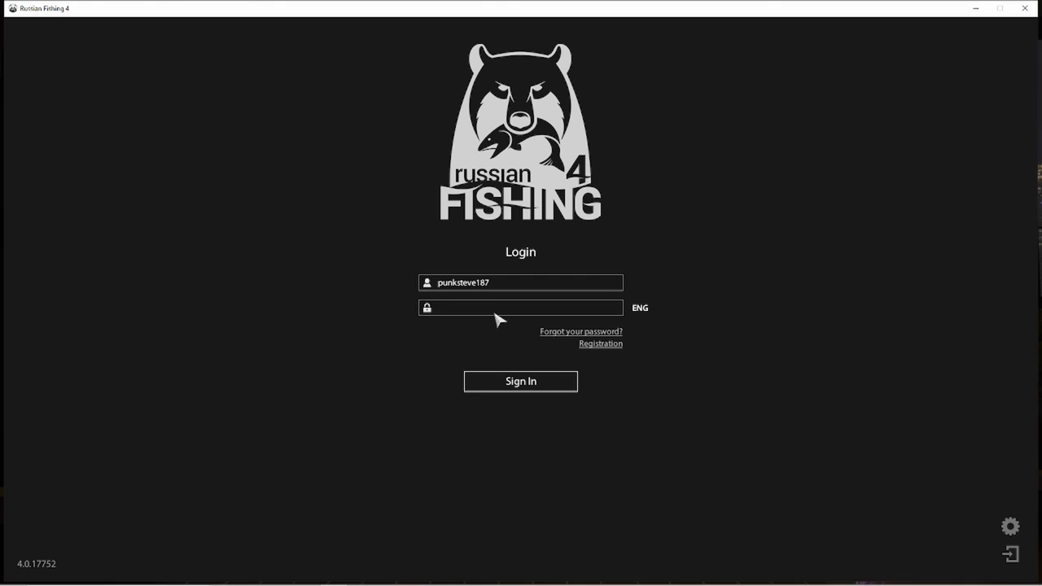
pyautogui.write('*')
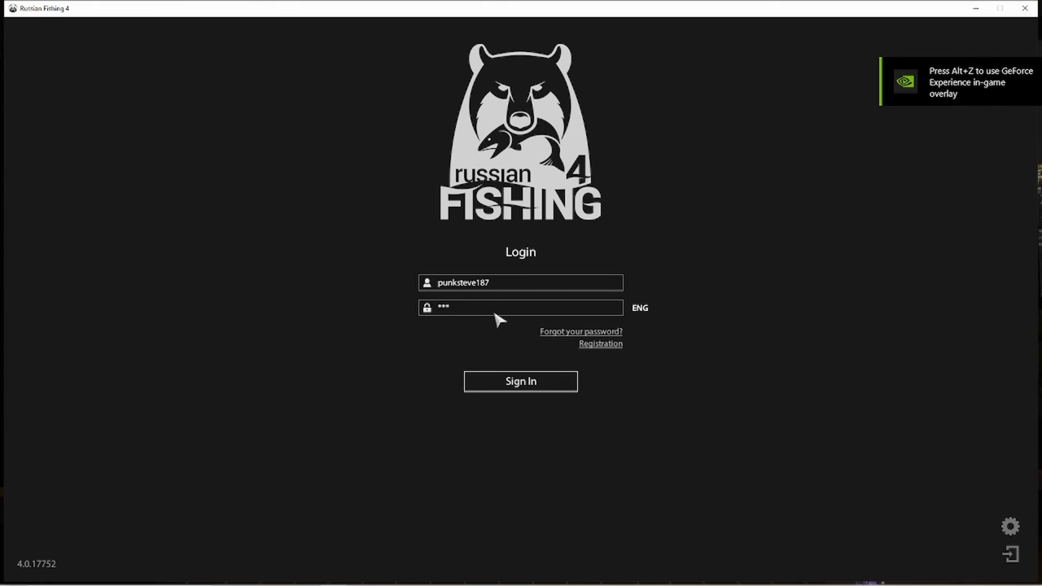
pyautogui.write('1')
pyautogui.press('Return')
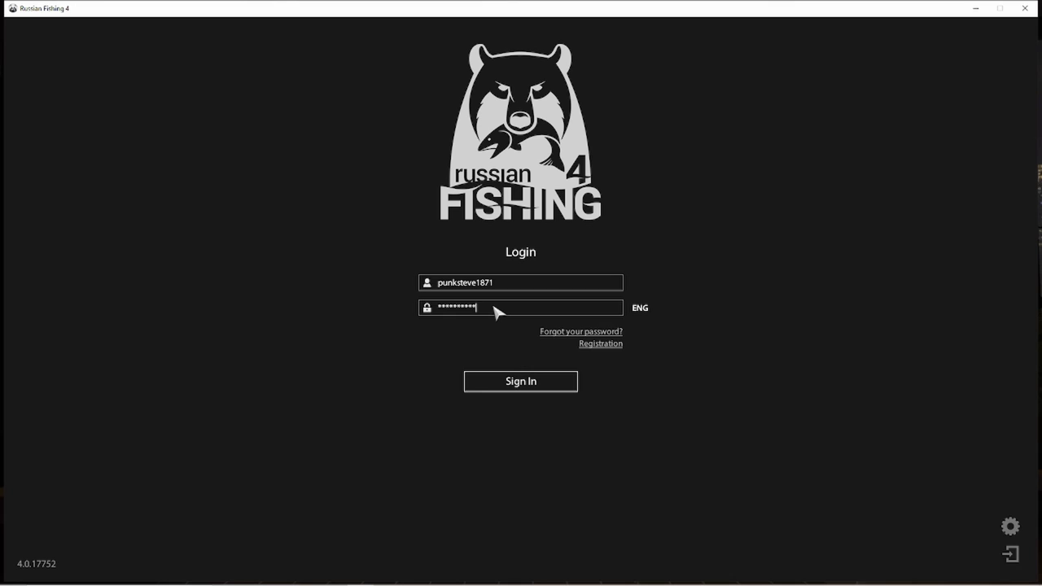
pyautogui.press('Return')
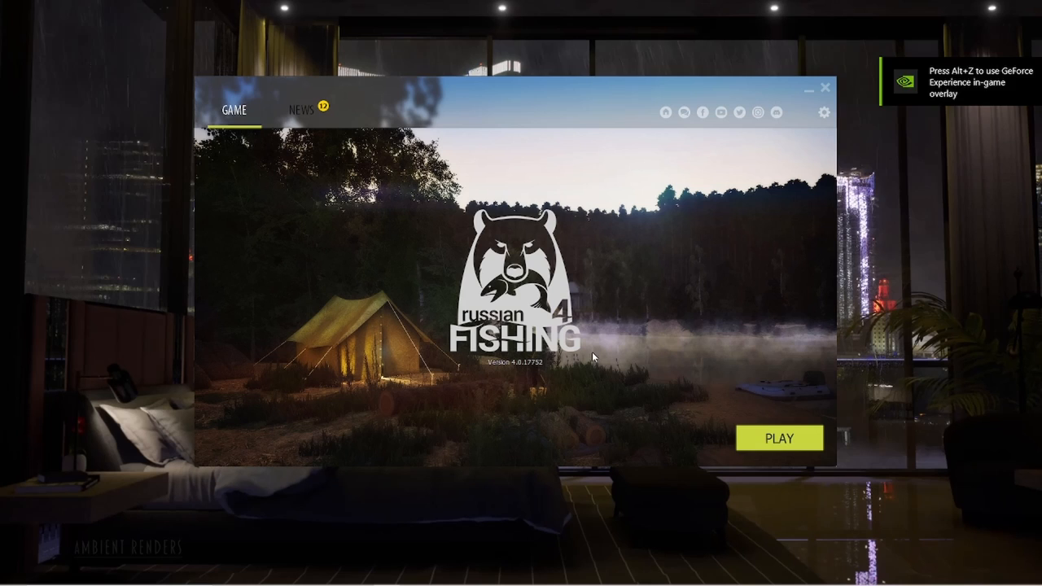
# - Launch a third game instance and sign in to the third account
pyautogui.click(779, 438)
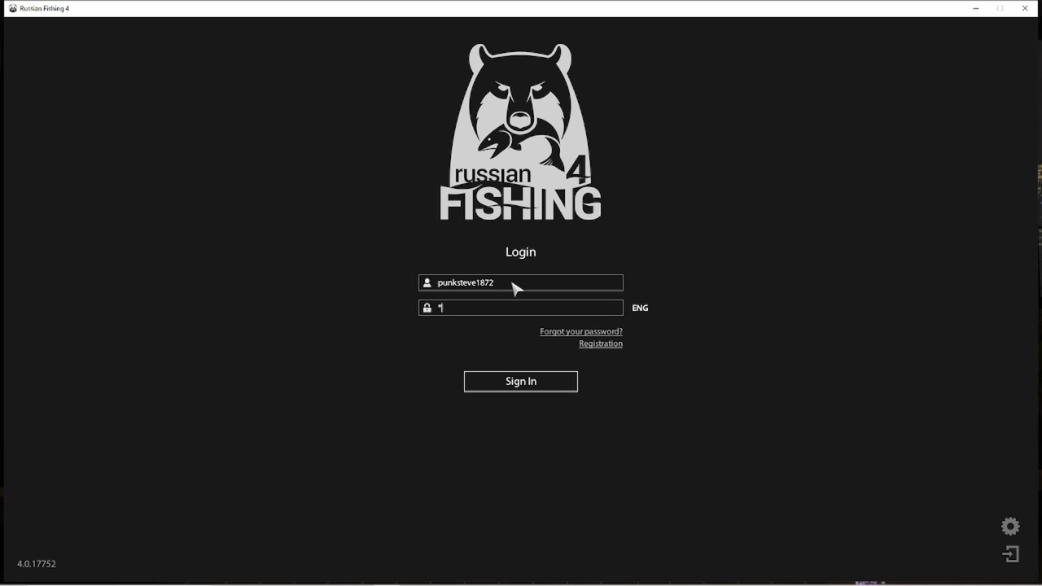
pyautogui.write('****')
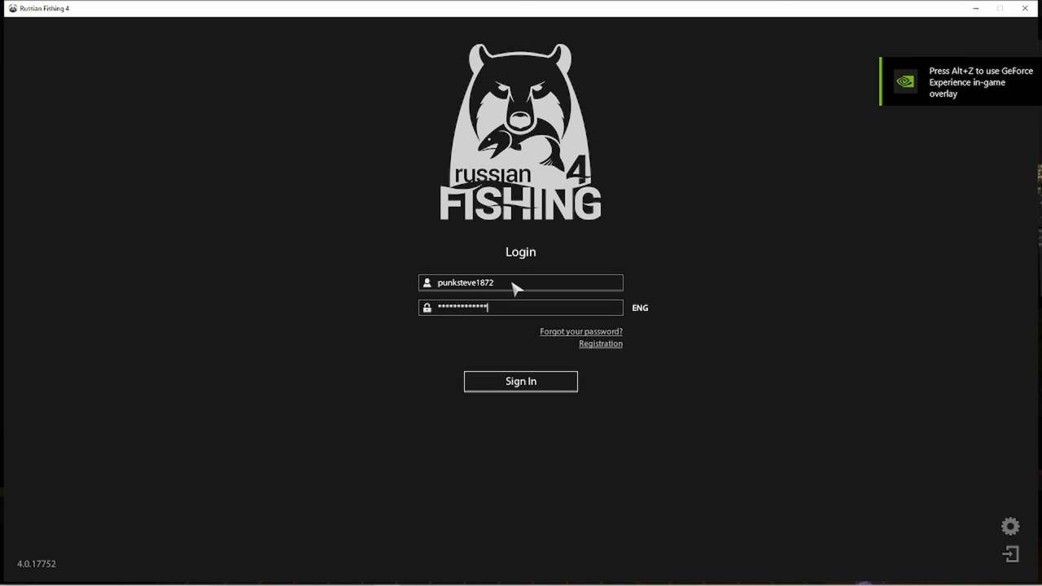
pyautogui.press('Return')
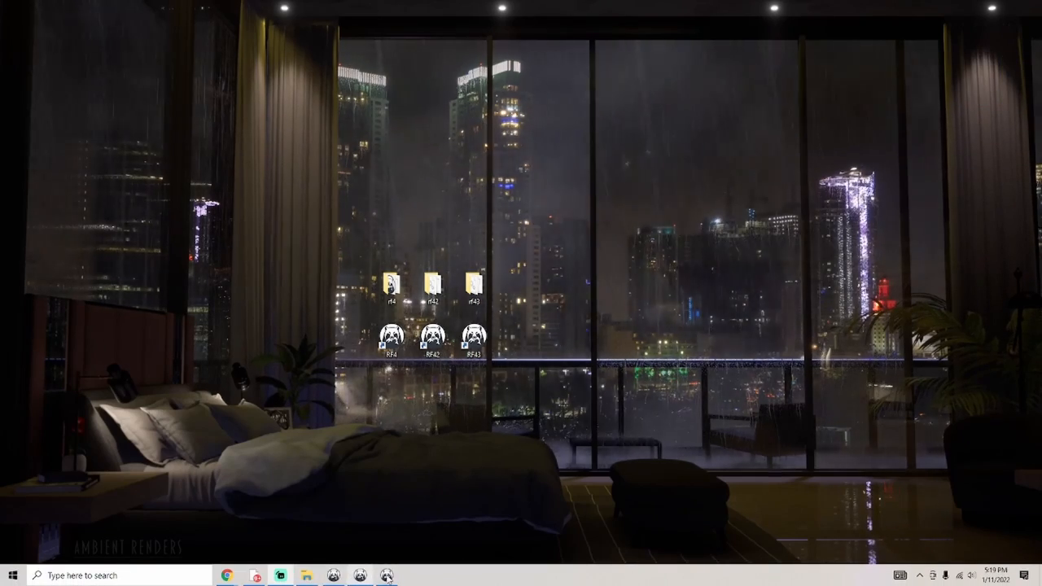
pyautogui.moveTo(386, 576)
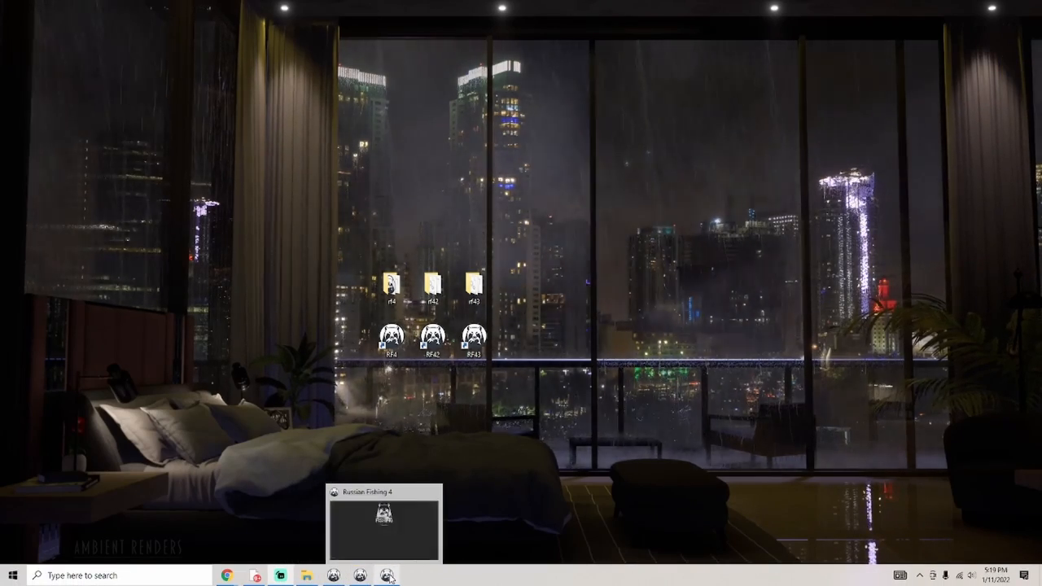
# - Switch between the three running game windows with Alt+Tab, ending at the lakeside instance
pyautogui.click(359, 575)
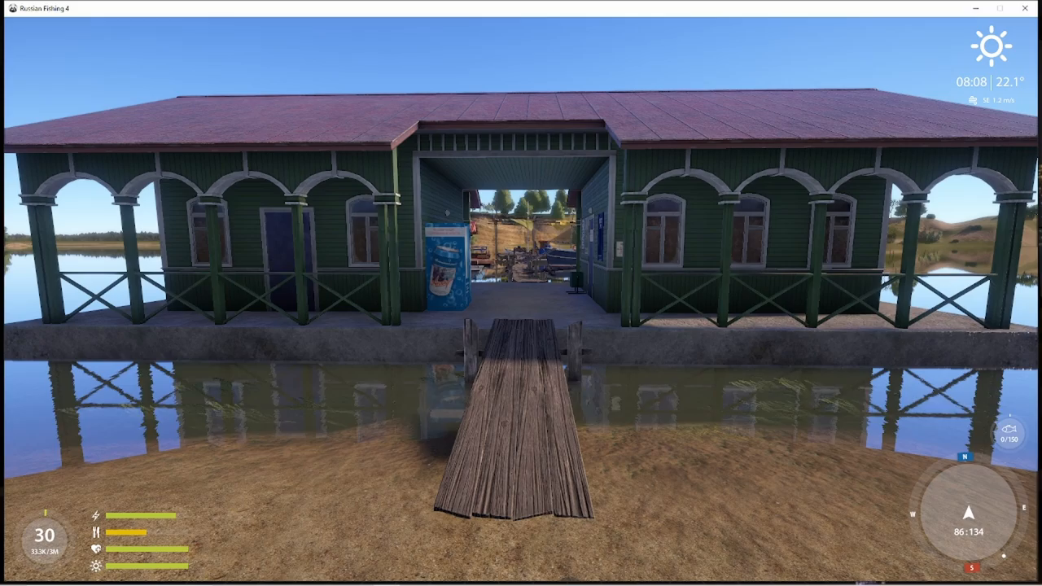
pyautogui.hotkey('alt', 'Tab')
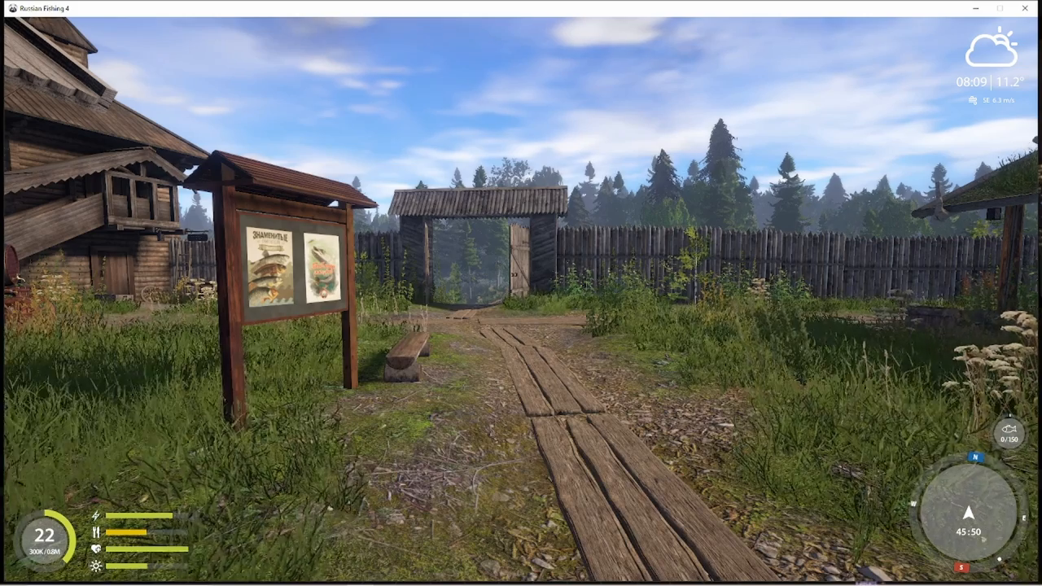
pyautogui.hotkey('alt', 'Tab')
pyautogui.hotkey('alt', 'Tab')
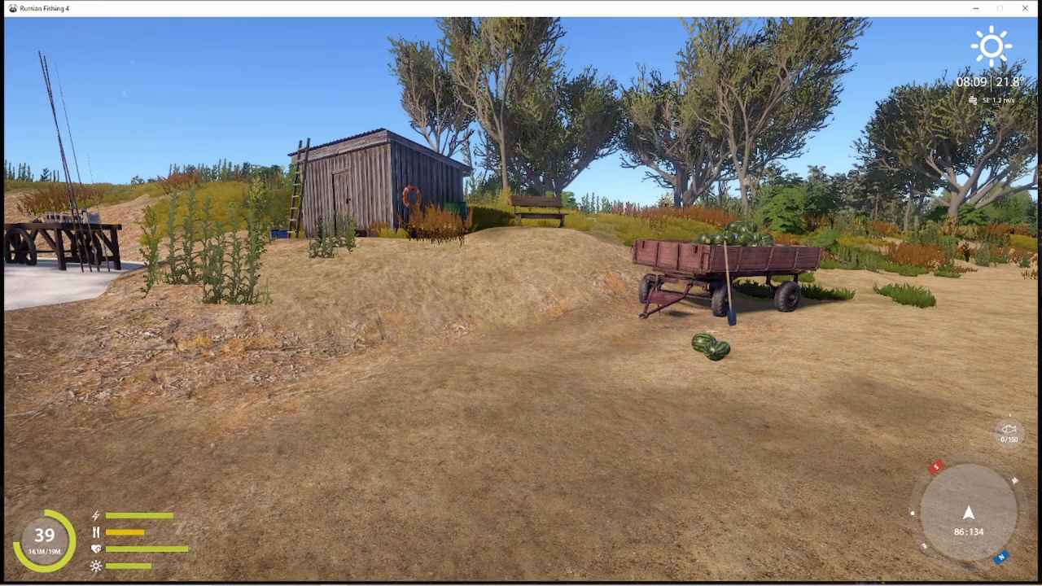